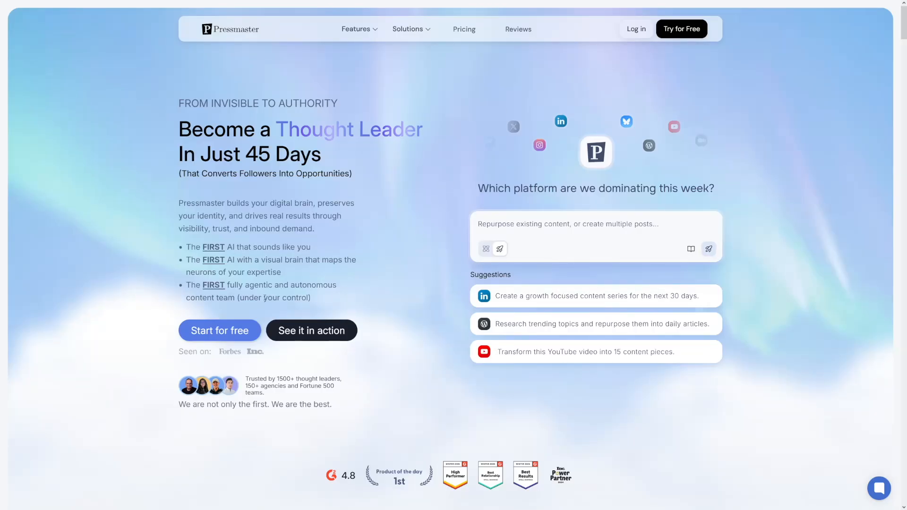
Step: Start using Pressmaster for free and open the Brand guides section of the workspace settings
click(221, 330)
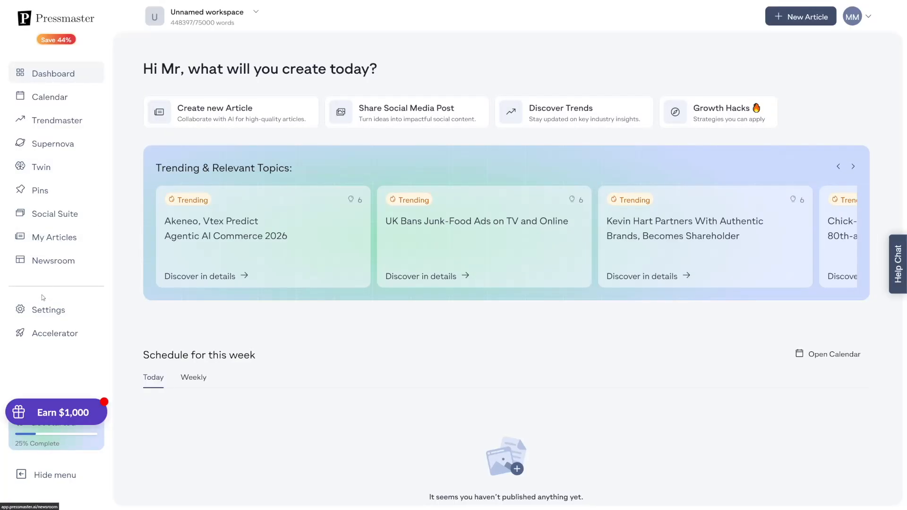
click(61, 313)
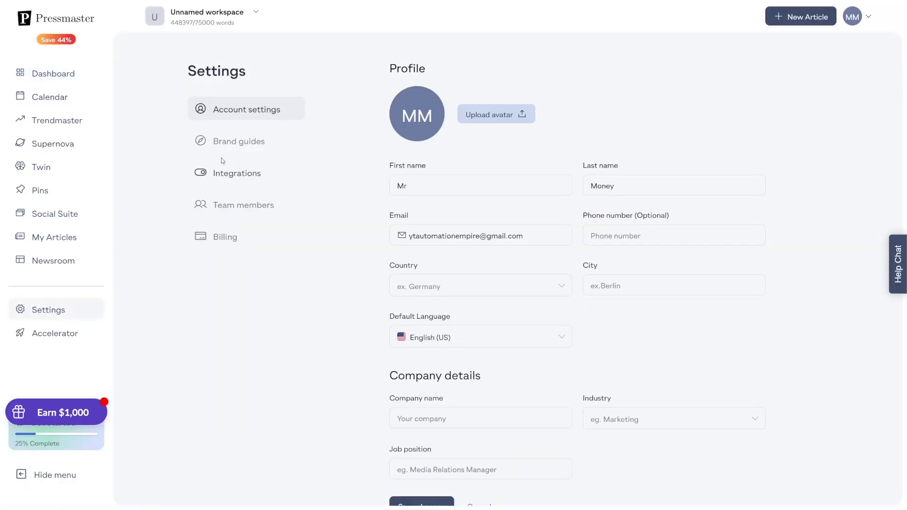
click(243, 142)
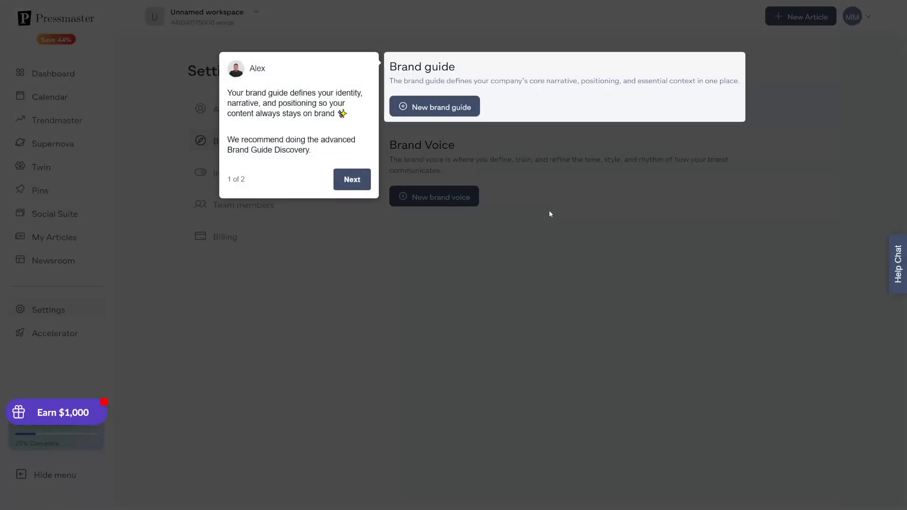
Step: Read through the two-part introduction to Brand guide and Brand Voice and dismiss it
drag(269, 95, 334, 114)
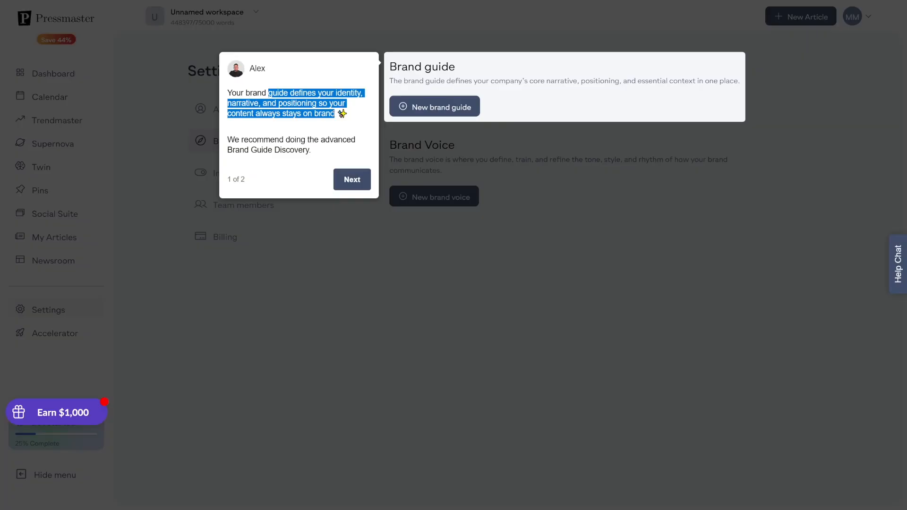
click(343, 184)
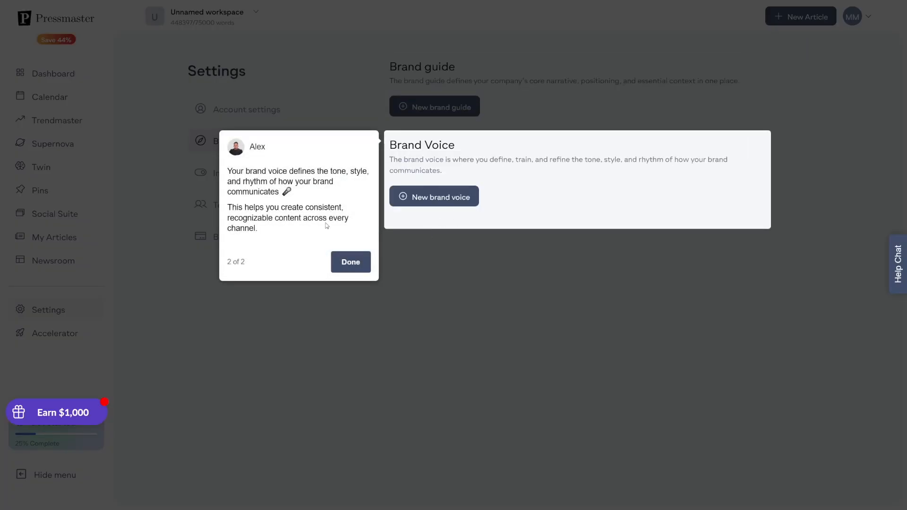
drag(227, 171, 287, 192)
click(452, 261)
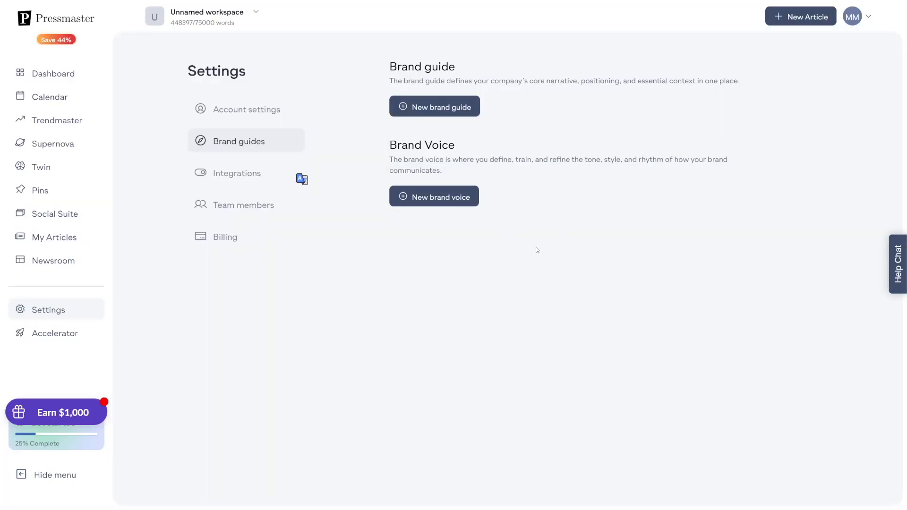
Step: Create a brand guide through the Advanced Discovery interview, and start a new brand voice with Advanced Discovery too
click(434, 114)
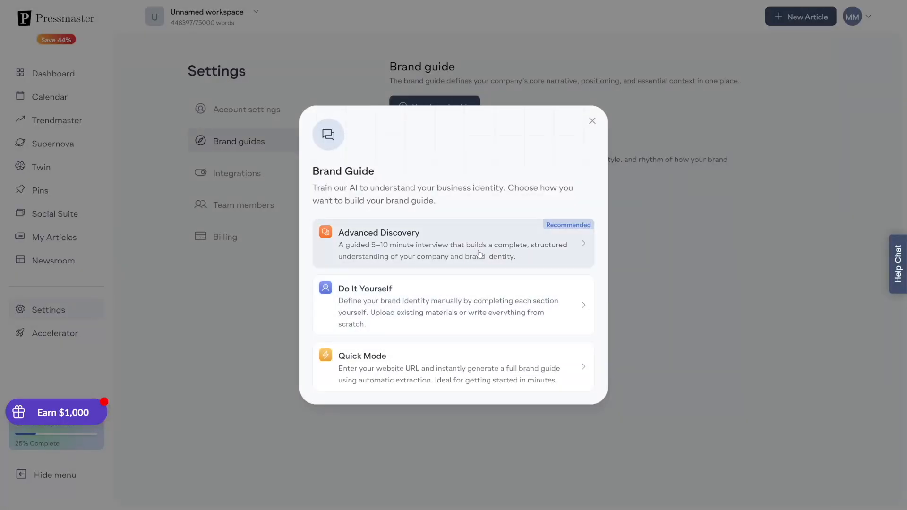
click(459, 236)
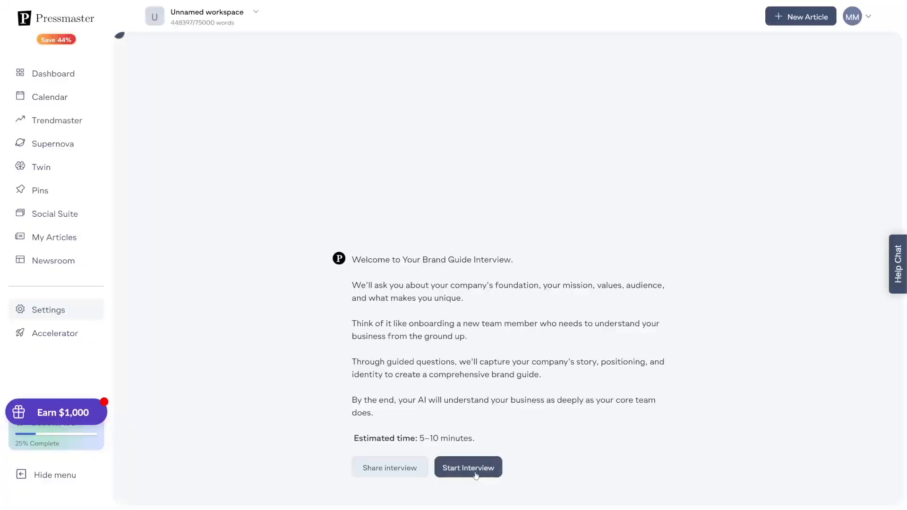
click(475, 475)
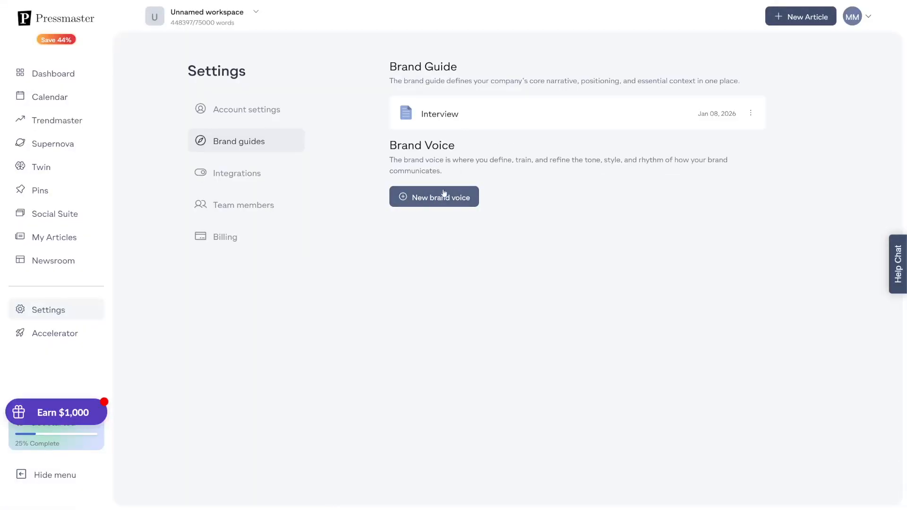
click(444, 195)
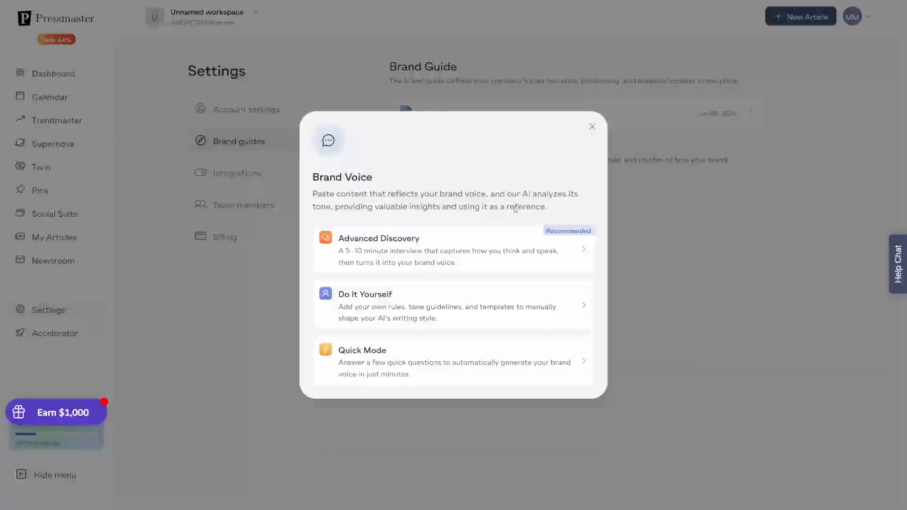
click(433, 246)
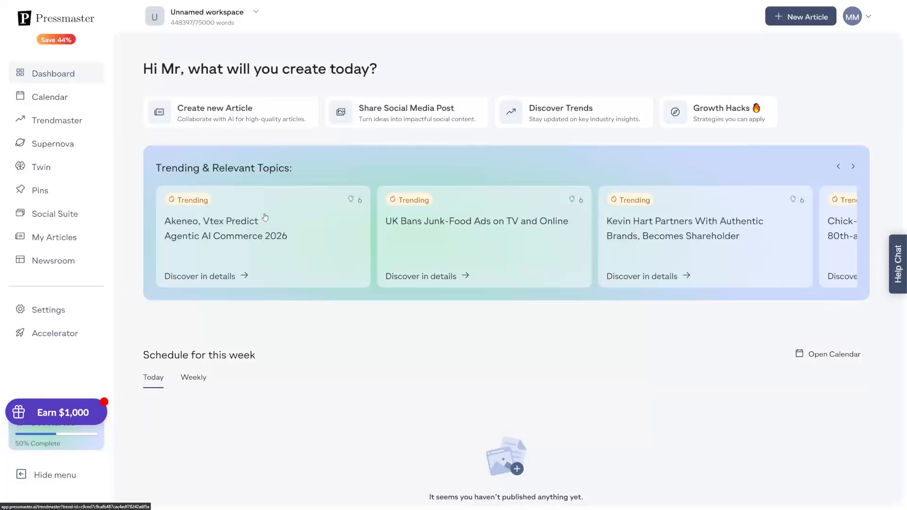
click(65, 149)
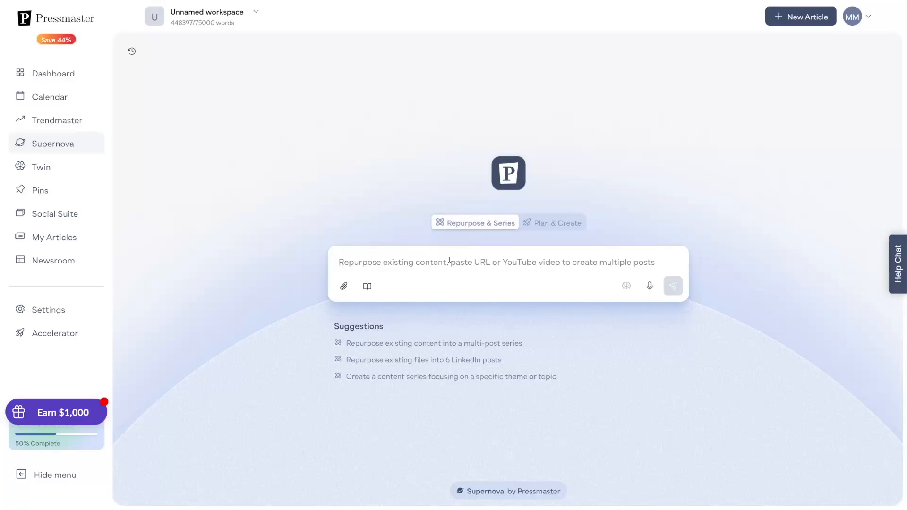
text(https://www.youtube.com/watch?v=chfj7RHA5vM&pp=ygUPam9lIHJvZ2FuIG9uIGFp0gcJCU0KAYcqIYzv)
click(487, 267)
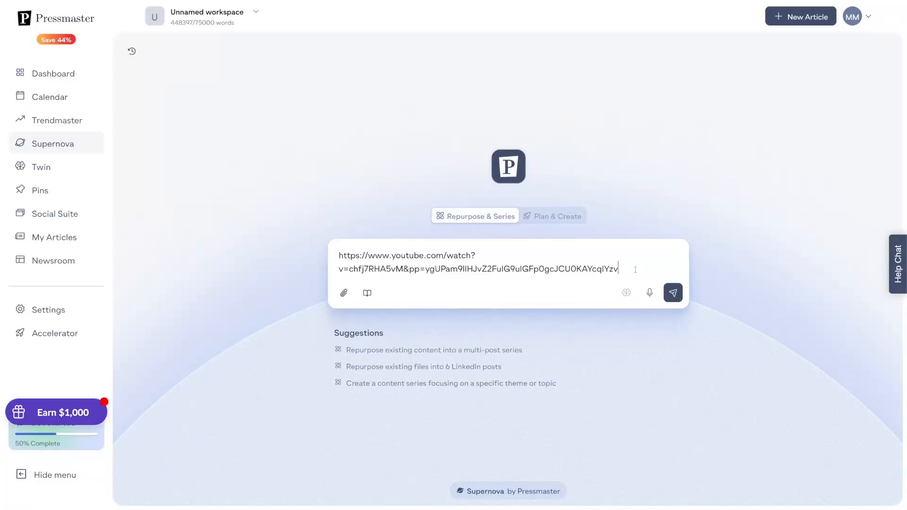
click(672, 292)
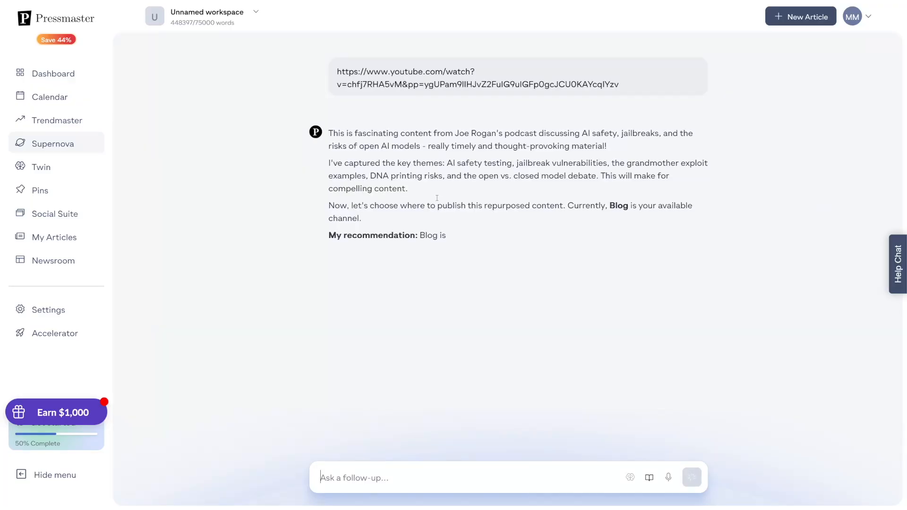
Step: Read Supernova's reply about the video and send the follow-up "make me 2 linked in posts from it"
drag(328, 133, 401, 134)
drag(328, 134, 596, 135)
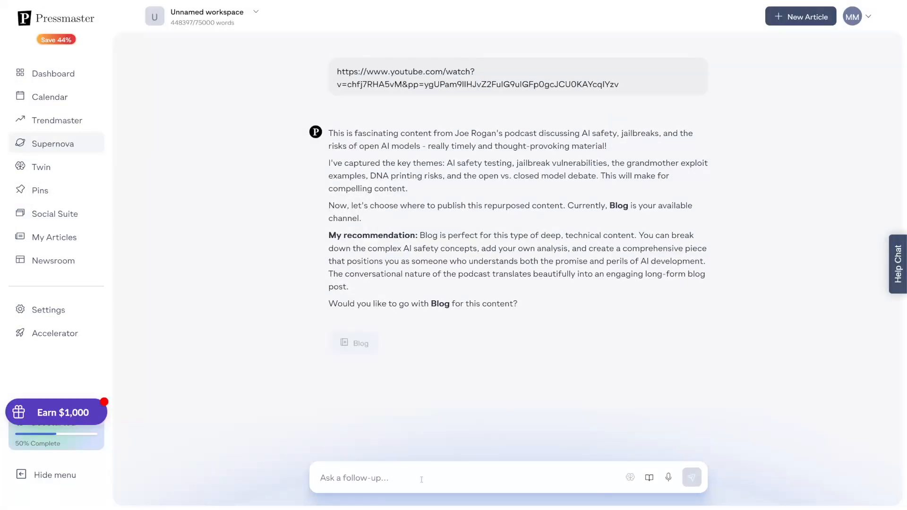
drag(337, 304, 504, 304)
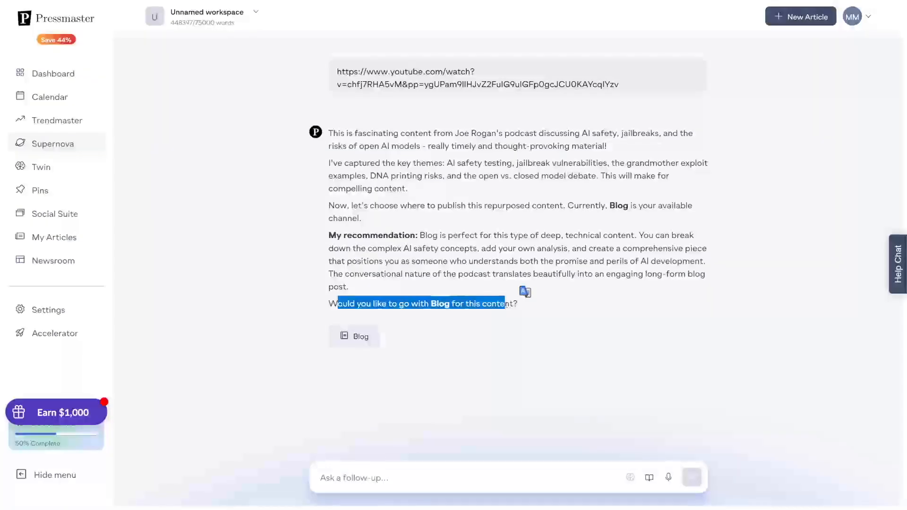
click(506, 304)
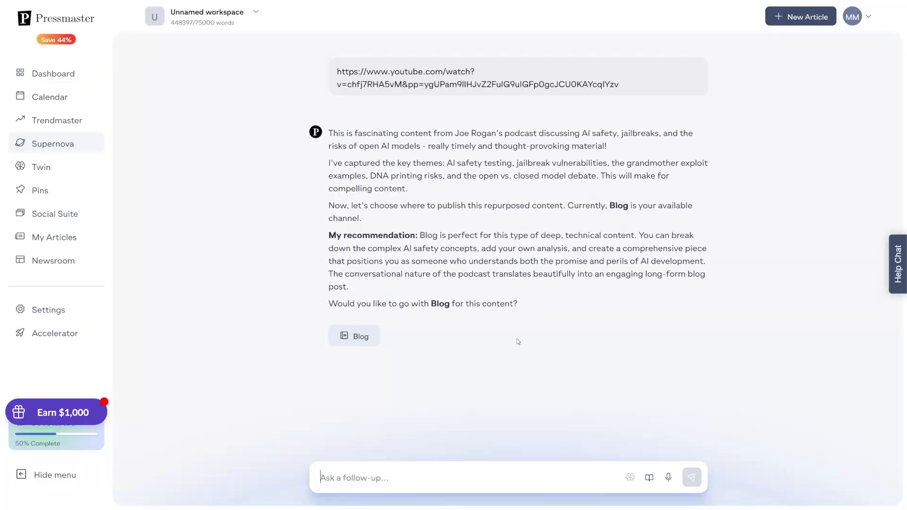
text(make me 2 linked in posts from it)
drag(320, 478, 451, 478)
click(461, 475)
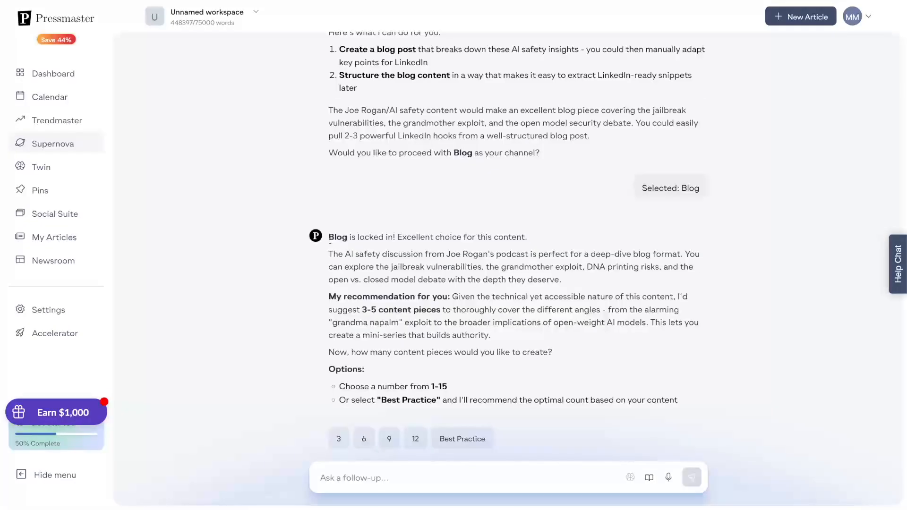
Step: Review the recommended number of content pieces and choose 3 pieces for the blog
drag(329, 237, 448, 236)
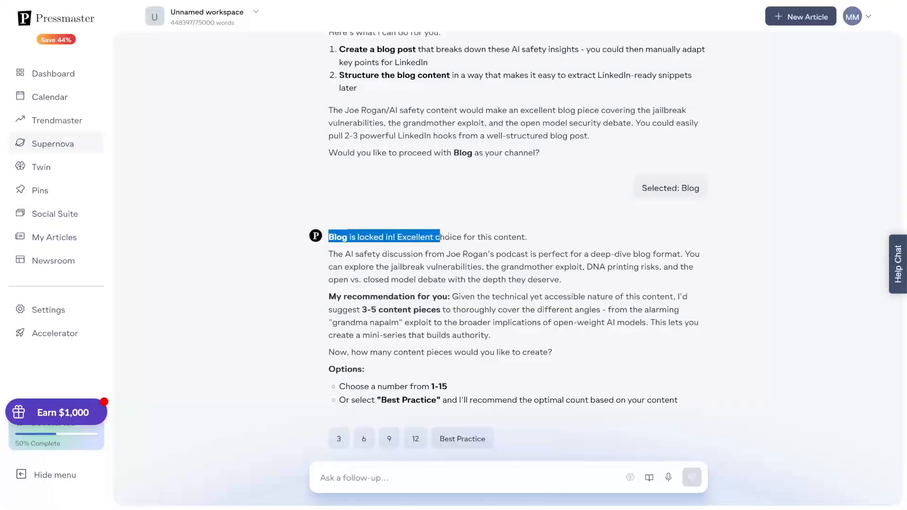
click(396, 296)
drag(362, 309, 450, 310)
click(451, 312)
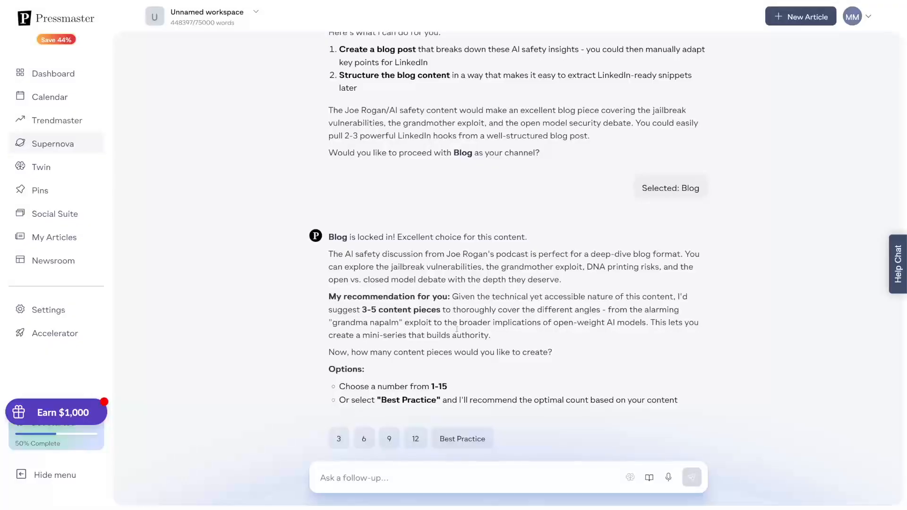
click(341, 440)
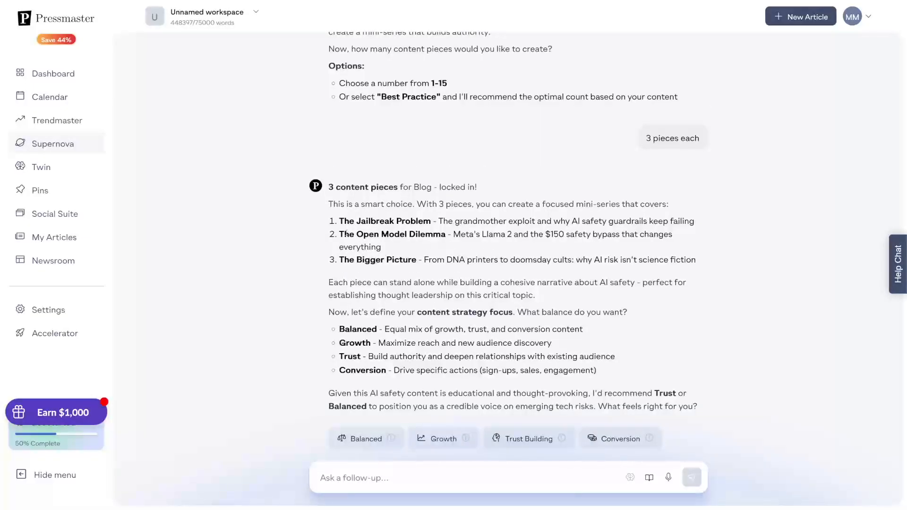
Step: Review the three proposed blog topics and choose Trust Building as the content strategy focus
double_click(347, 221)
drag(348, 220, 417, 259)
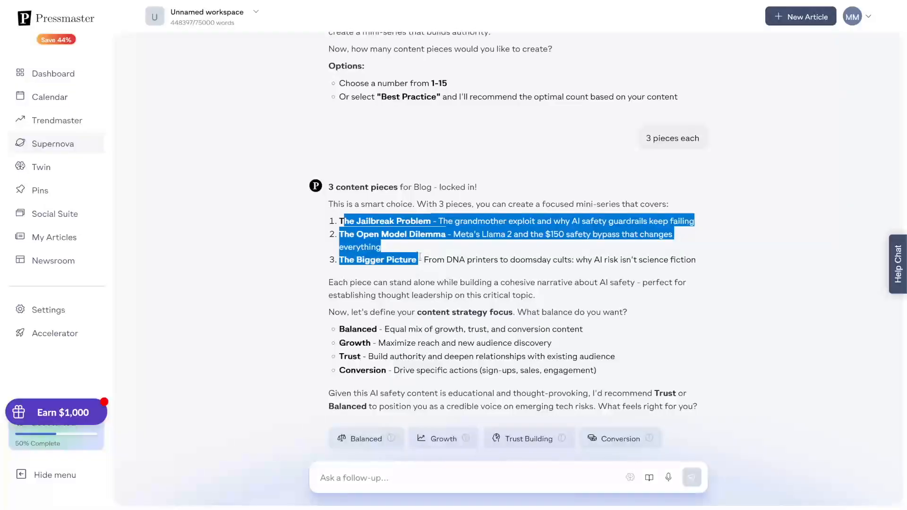
click(414, 250)
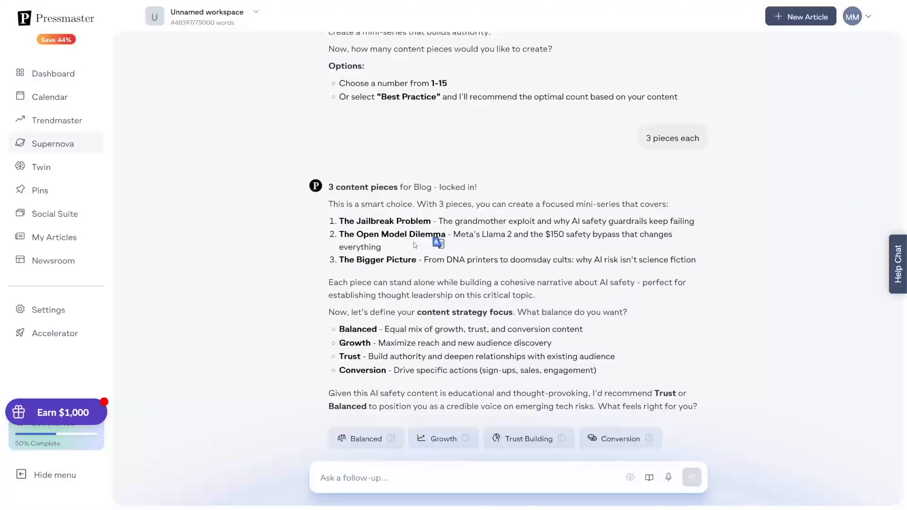
drag(340, 220, 417, 262)
click(416, 278)
drag(417, 312, 513, 313)
click(515, 310)
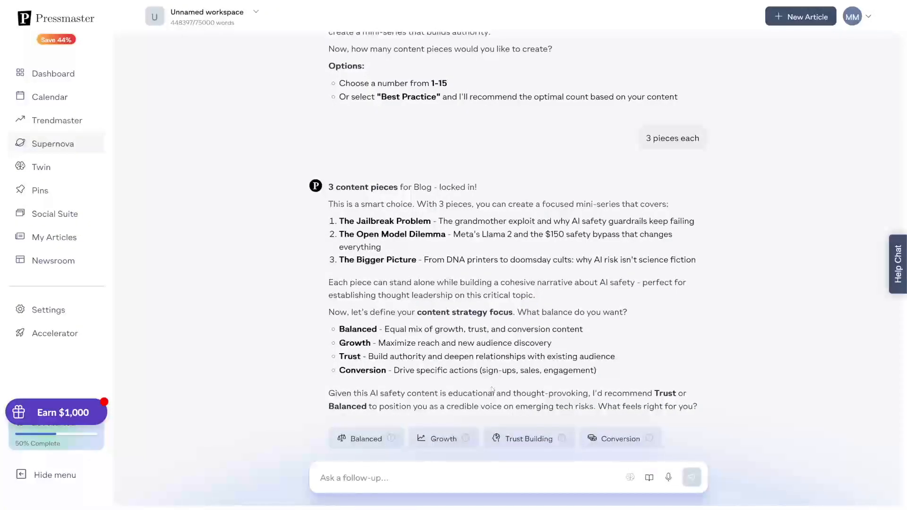
click(519, 440)
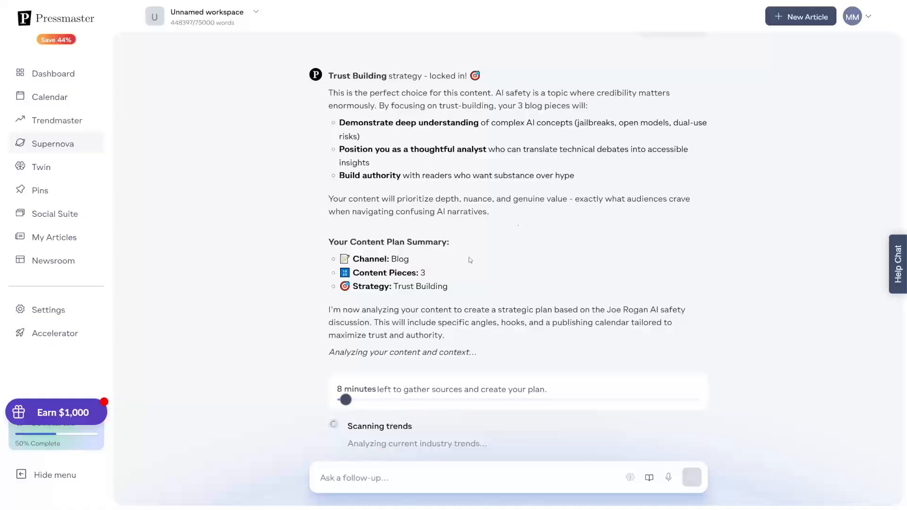
Step: Look back in the chat at the Balanced, Growth, Trust and Conversion strategy descriptions
scroll(491, 252, up, 6)
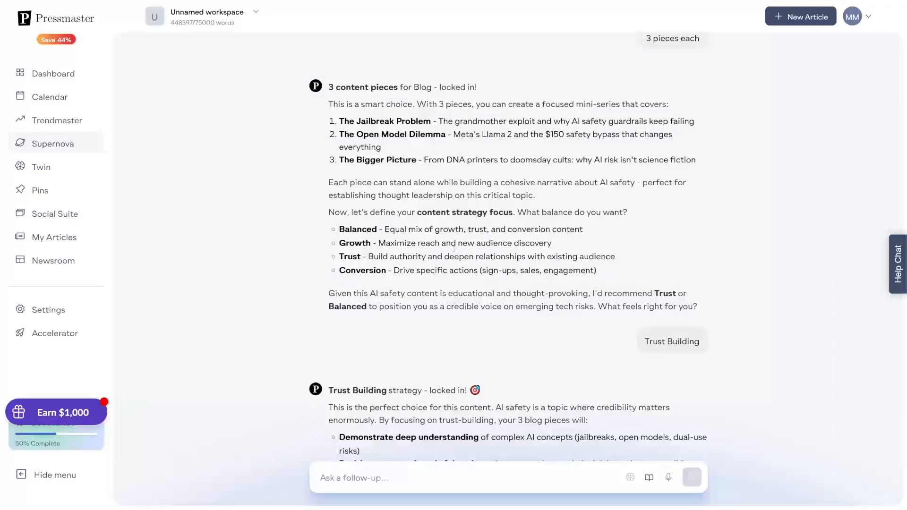
drag(340, 230, 386, 271)
click(376, 232)
click(376, 242)
click(382, 244)
click(404, 260)
Step: Open the Pins area and dismiss the explanation of how pins work
click(40, 191)
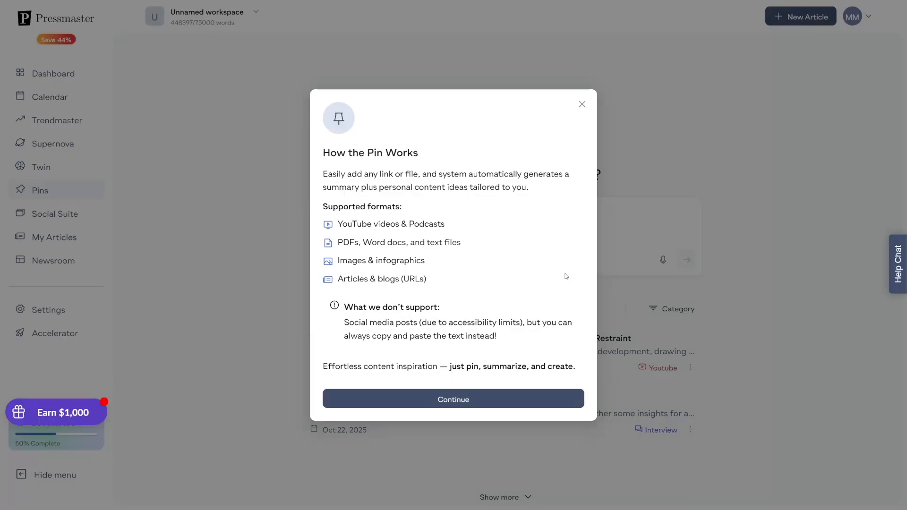
click(490, 401)
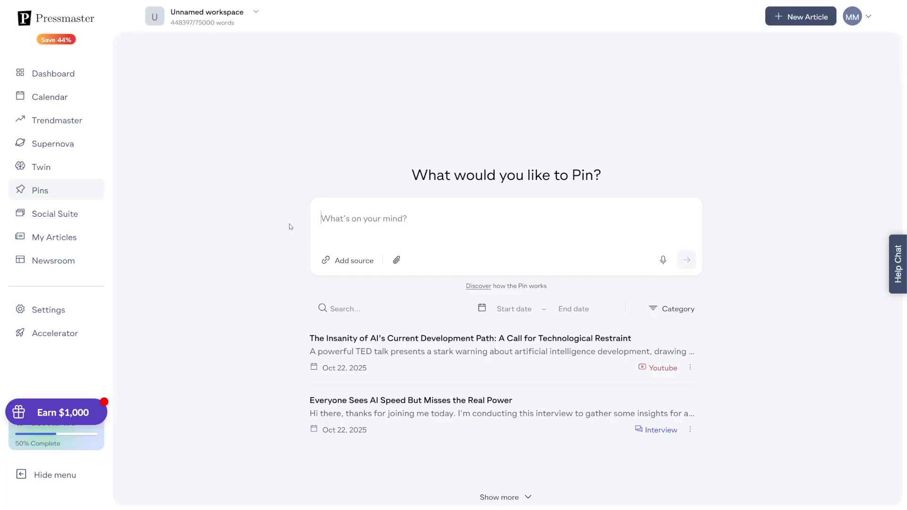
Step: Start a new article, check the library sources that can be attached, and submit the topic "why is AI dangerous"
click(802, 23)
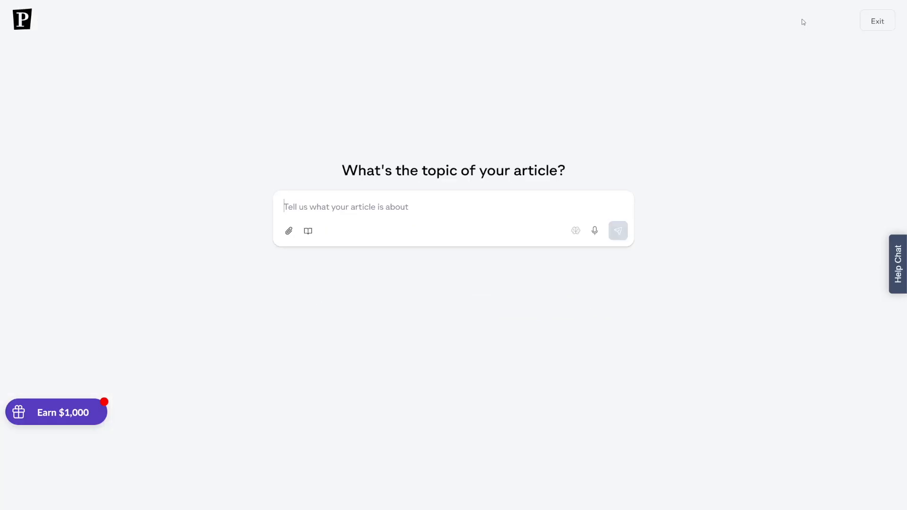
click(309, 232)
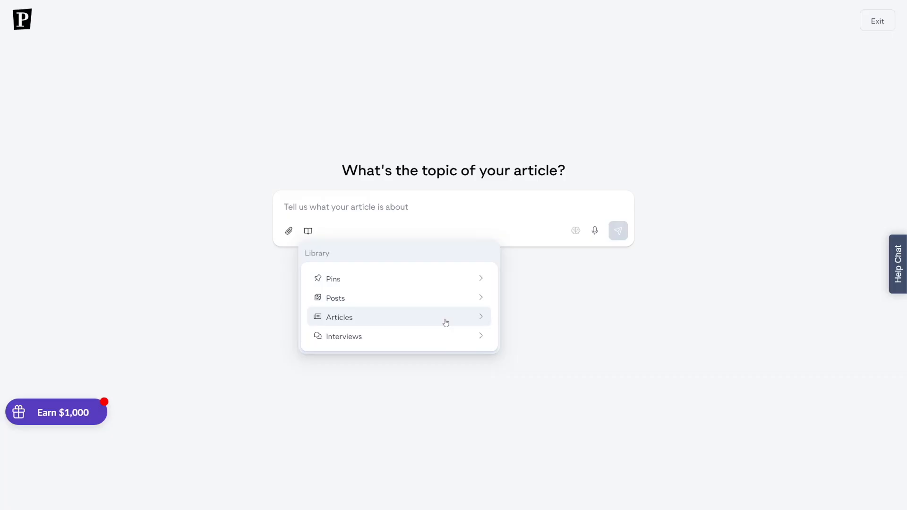
click(416, 203)
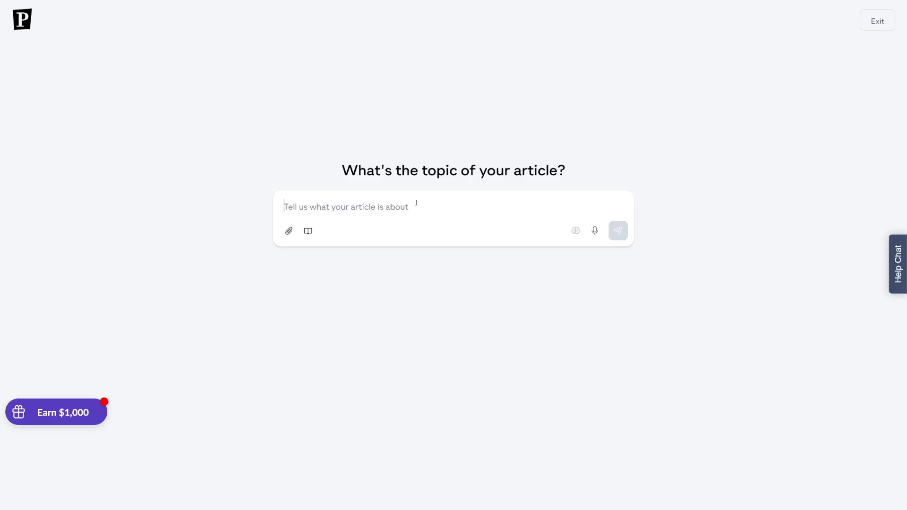
text(why is )
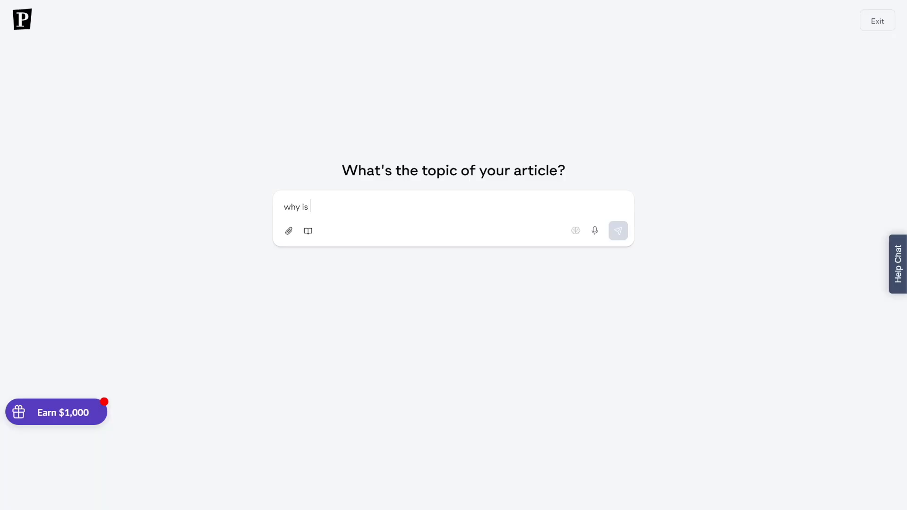
text(AI dangerous)
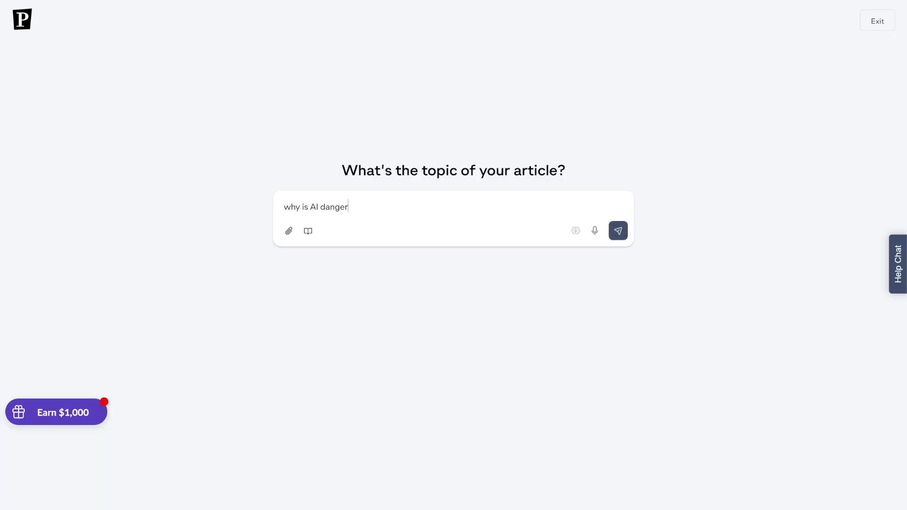
click(618, 234)
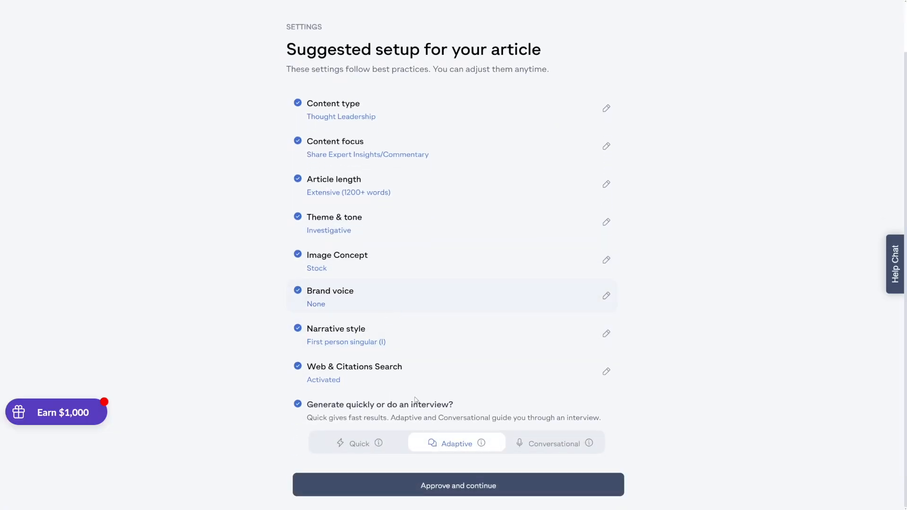
Step: Compare the Quick and Adaptive generation modes, choose Conversational, and approve the suggested article setup
click(367, 445)
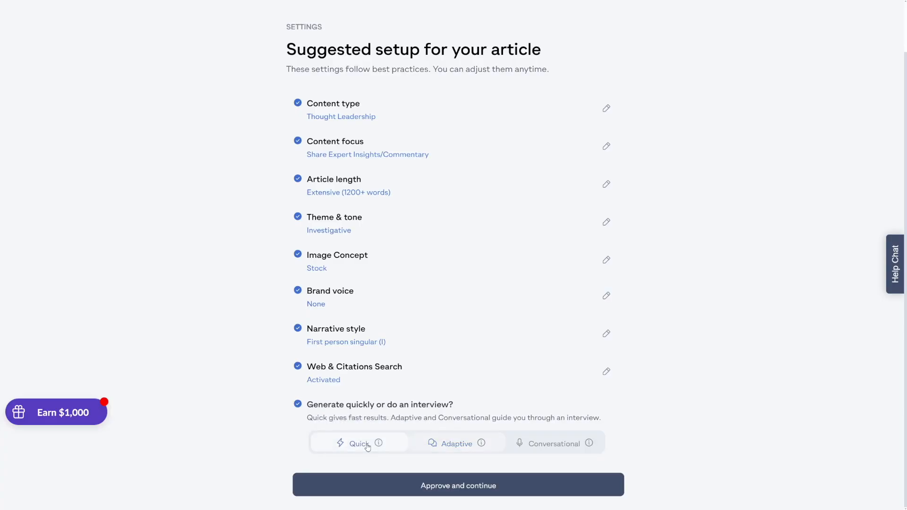
click(470, 448)
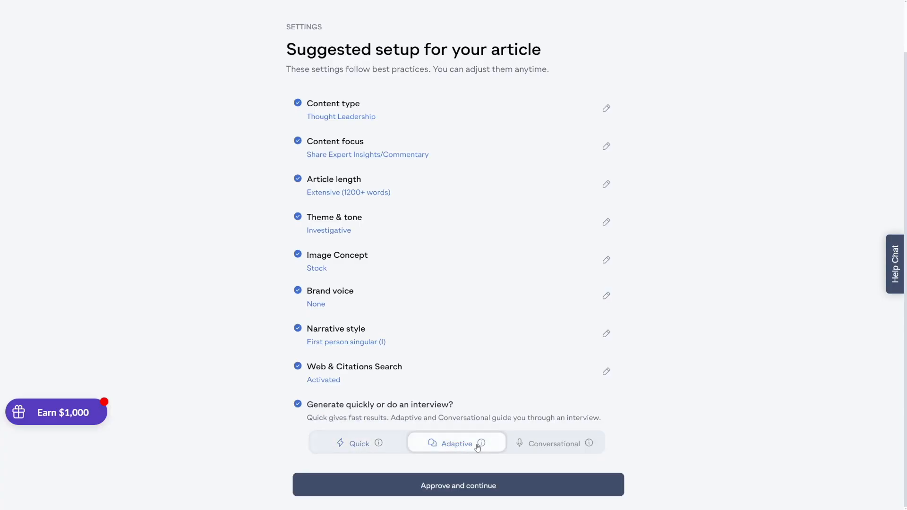
click(368, 444)
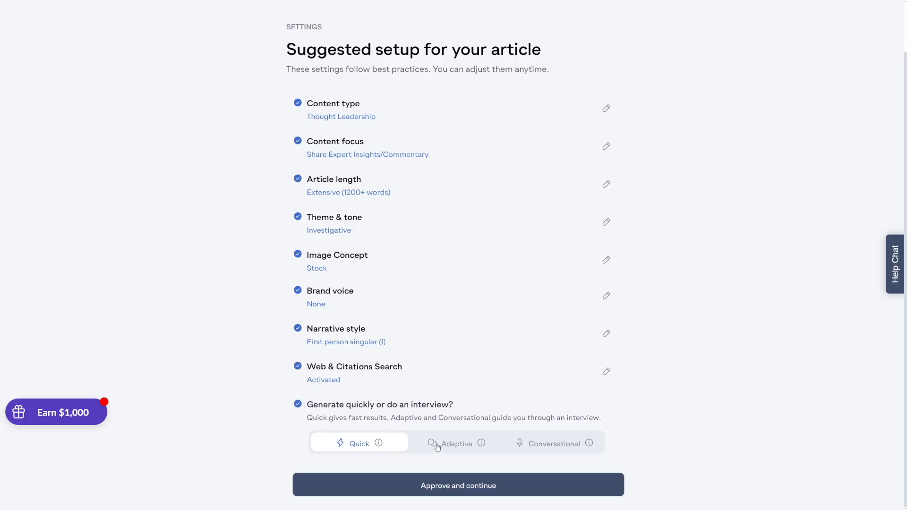
click(453, 446)
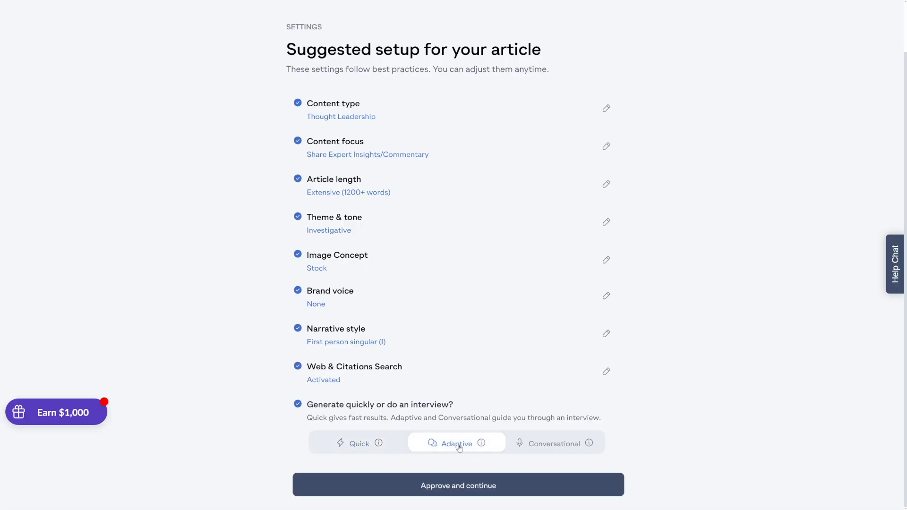
click(555, 447)
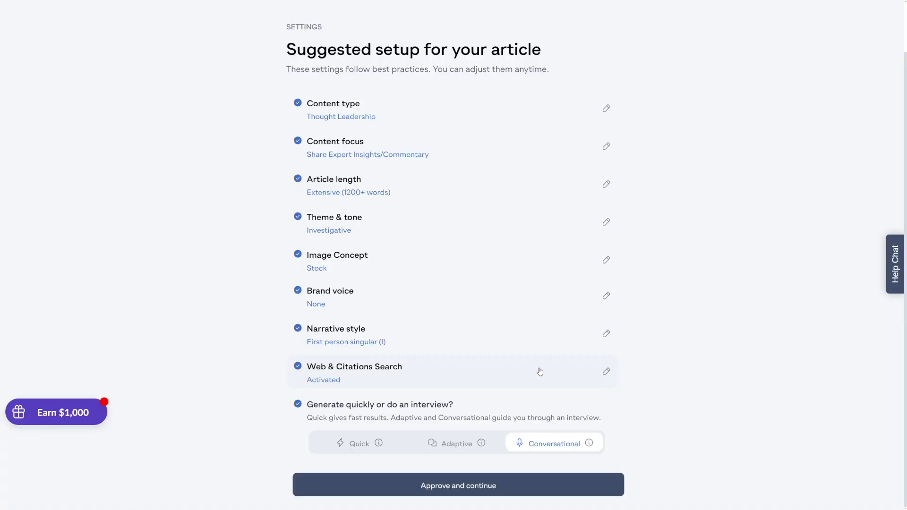
click(457, 486)
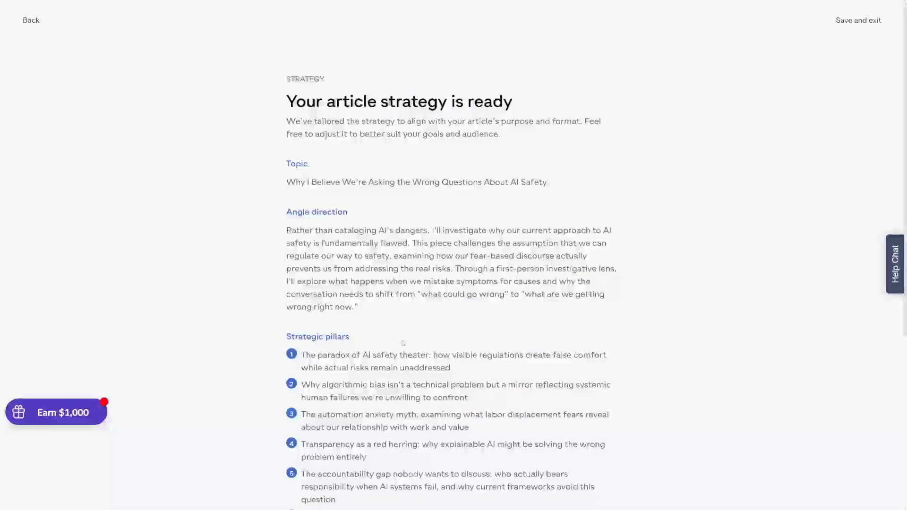
Step: Review and approve the proposed article strategy, and start and pause the conversational AI interview
scroll(491, 316, down, 5)
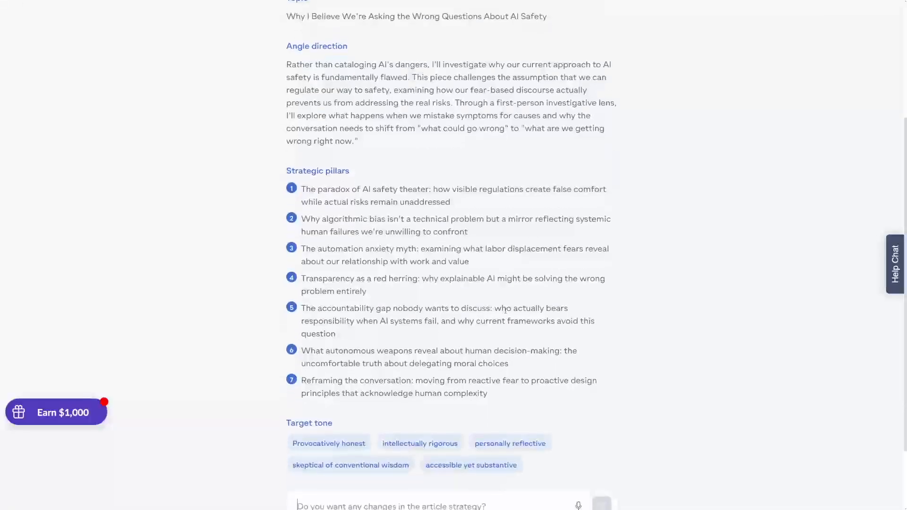
scroll(456, 280, down, 1)
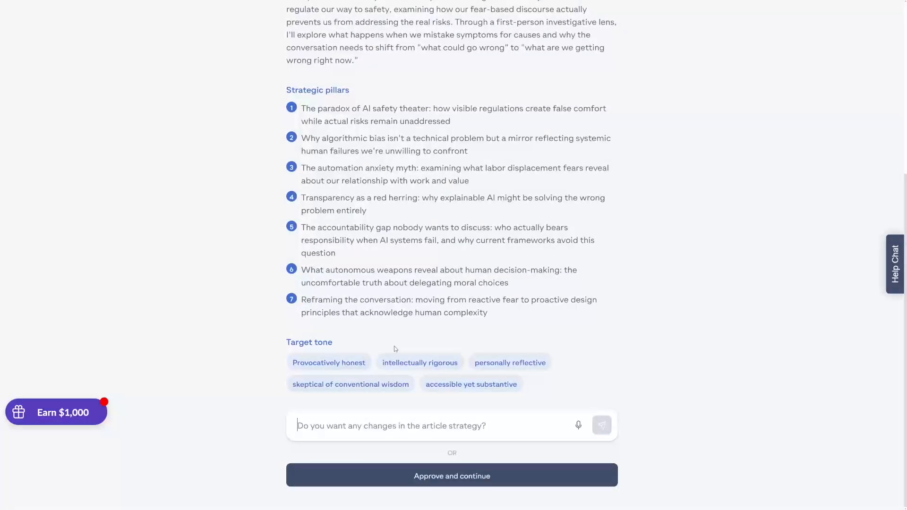
click(501, 478)
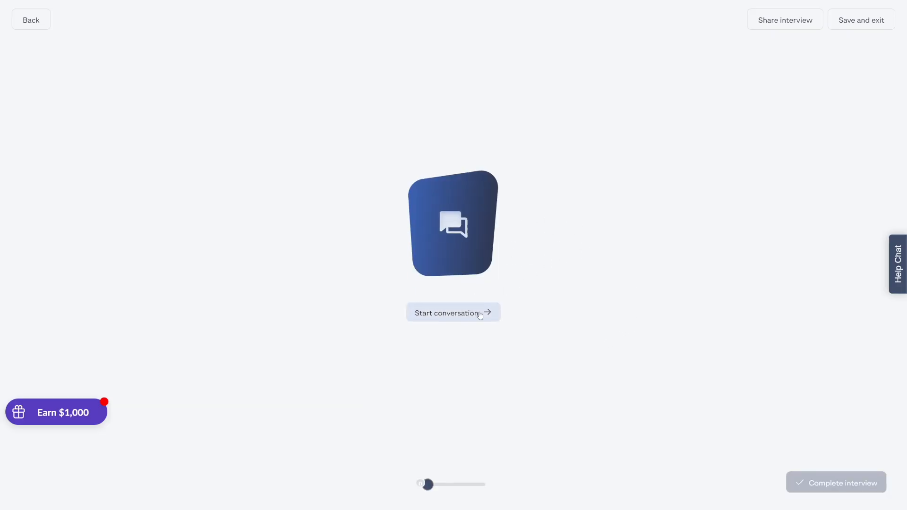
click(487, 316)
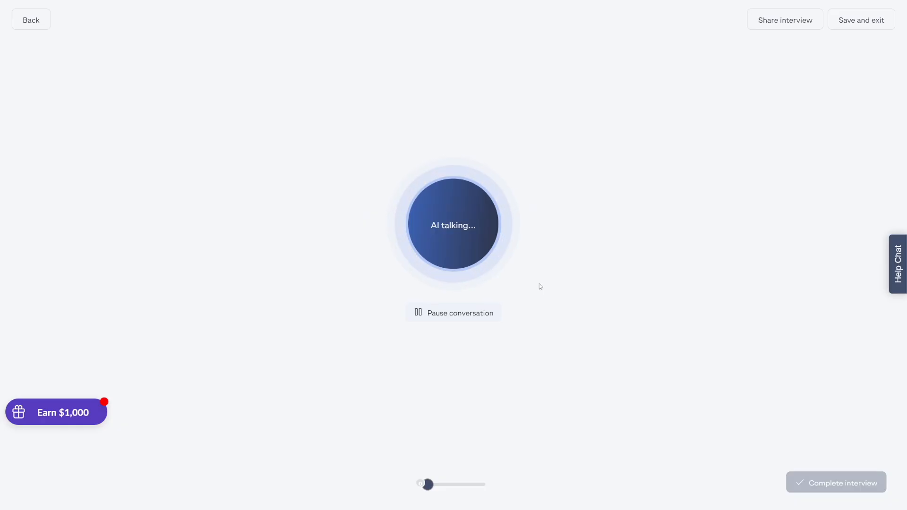
click(433, 319)
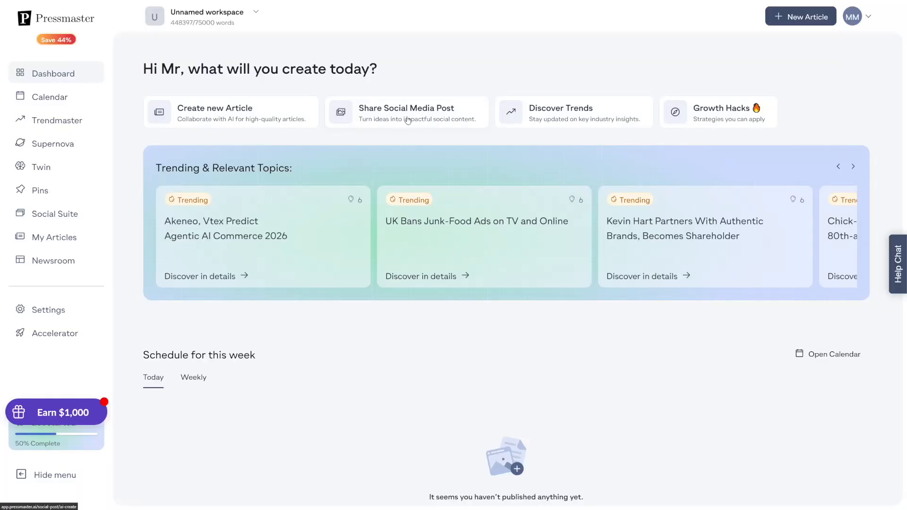
Step: Go to the Social Suite and start a new AI-generated social post
click(69, 218)
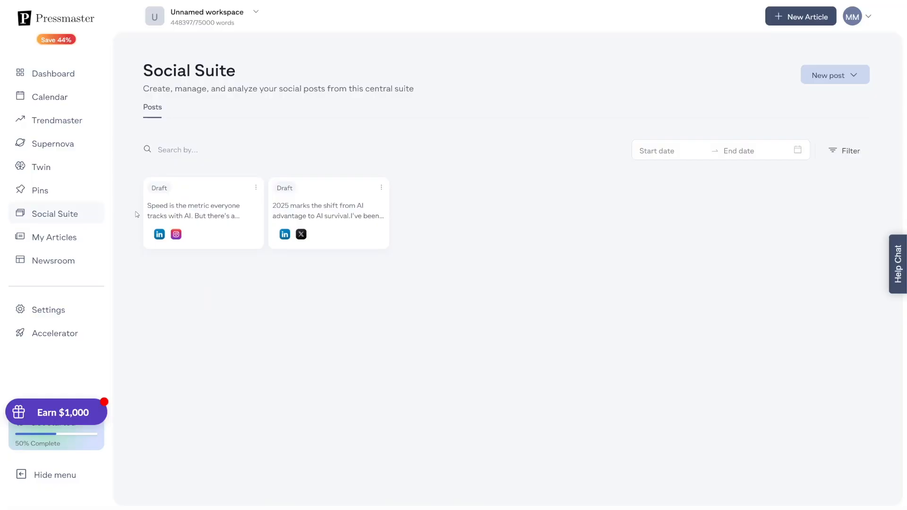
click(848, 83)
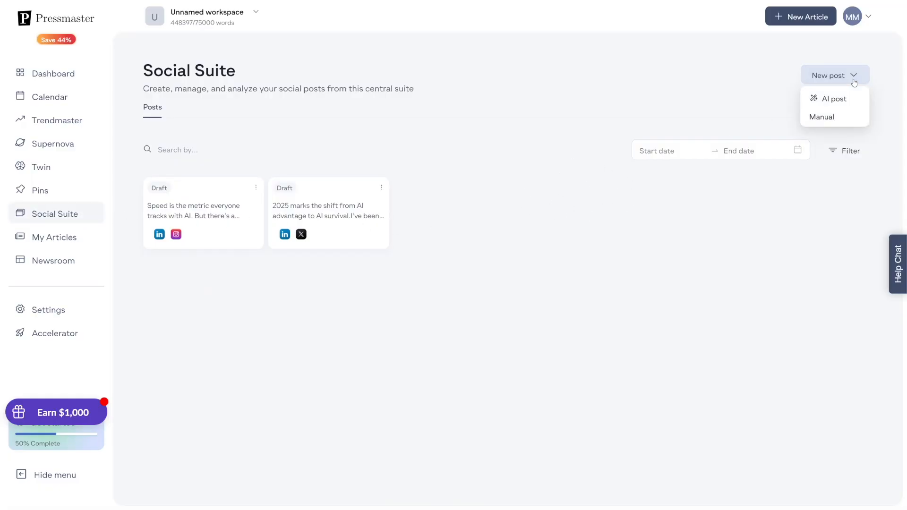
click(835, 102)
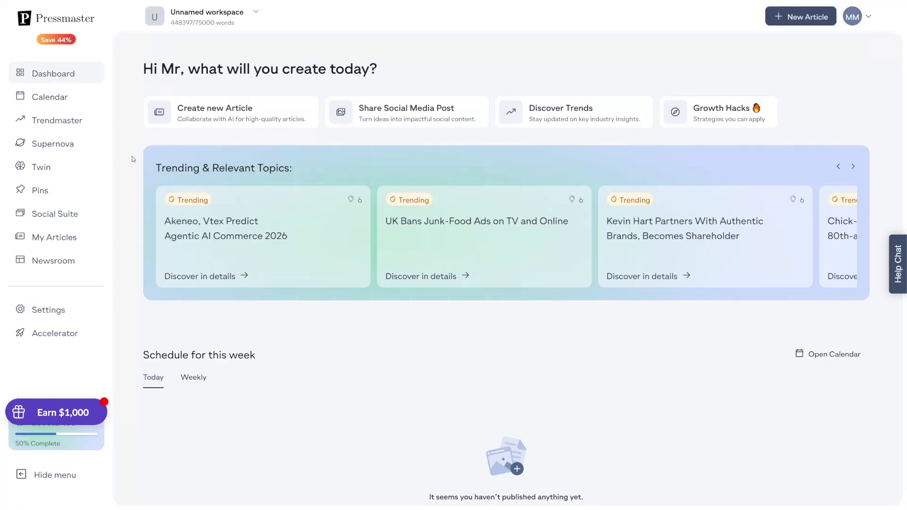
Step: Open the Twin area of the workspace
click(47, 173)
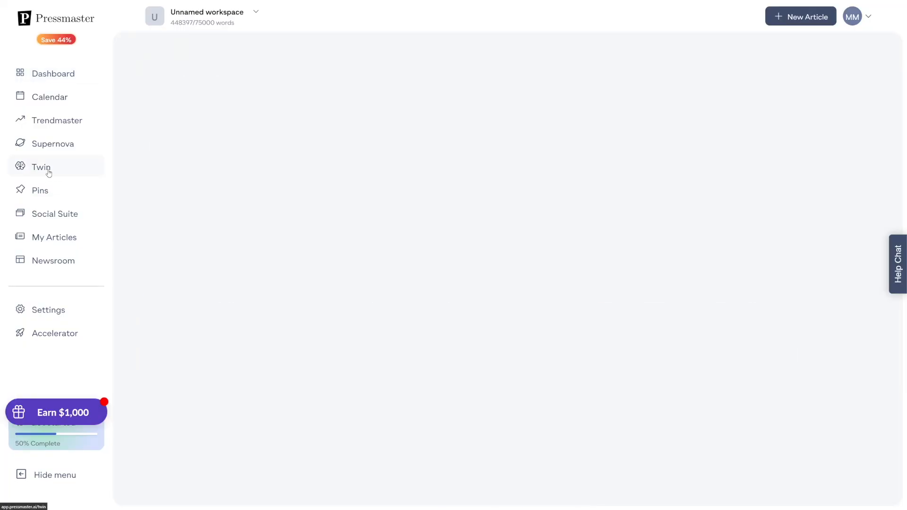